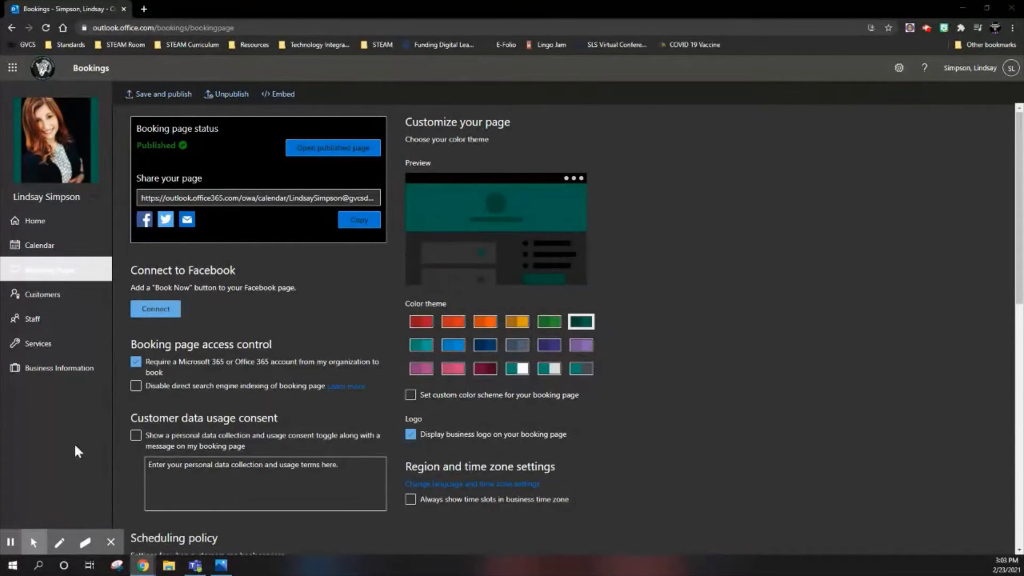
- Examine the booking page's access control, scheduling policy, email notification, staff and availability settings
{"action": "left_click", "coordinate": [43, 273]}
{"action": "scroll", "coordinate": [229, 343], "scroll_direction": "down", "scroll_amount": 6}
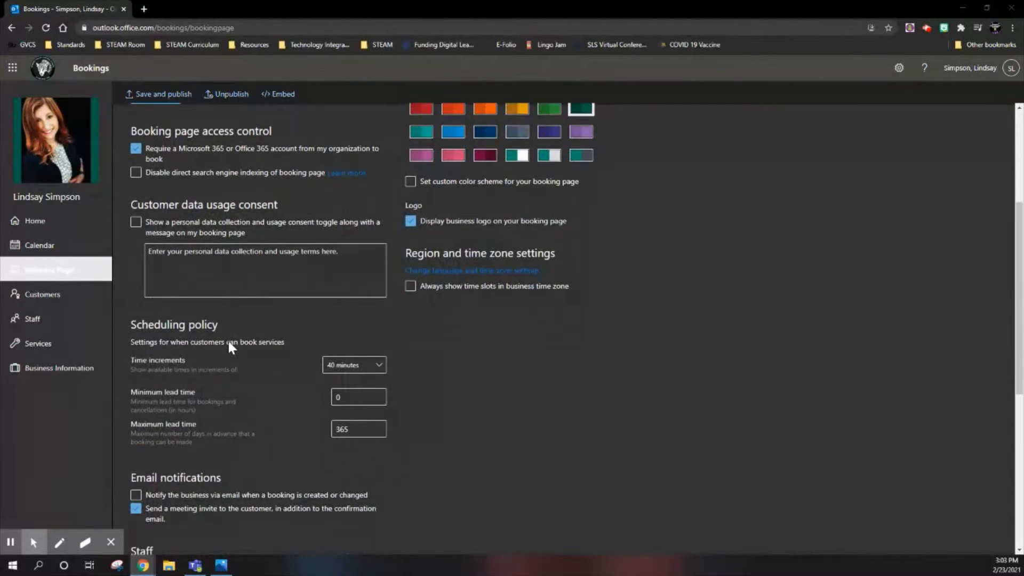
{"action": "scroll", "coordinate": [254, 327], "scroll_direction": "down", "scroll_amount": 3}
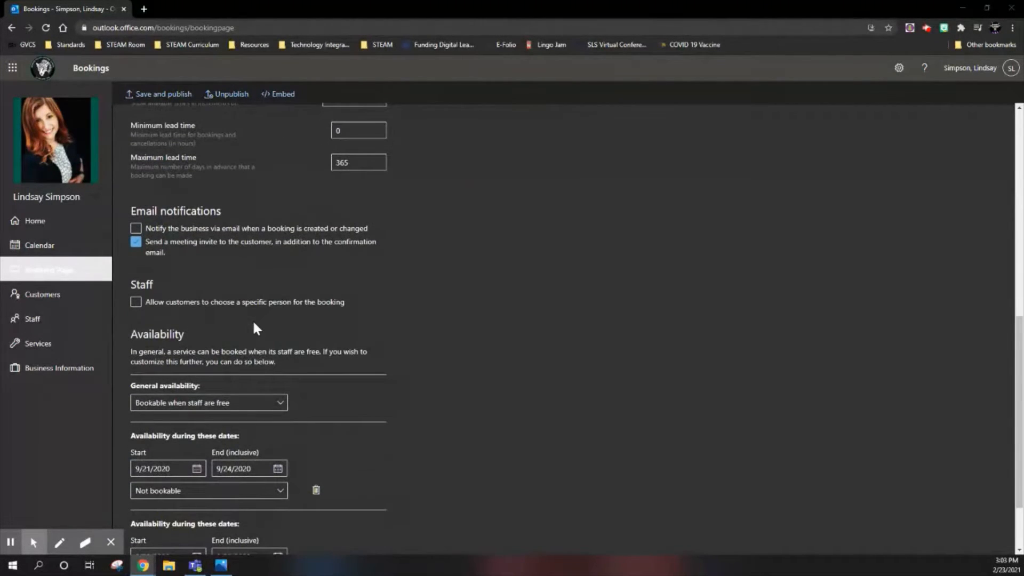
{"action": "scroll", "coordinate": [254, 325], "scroll_direction": "down", "scroll_amount": 2}
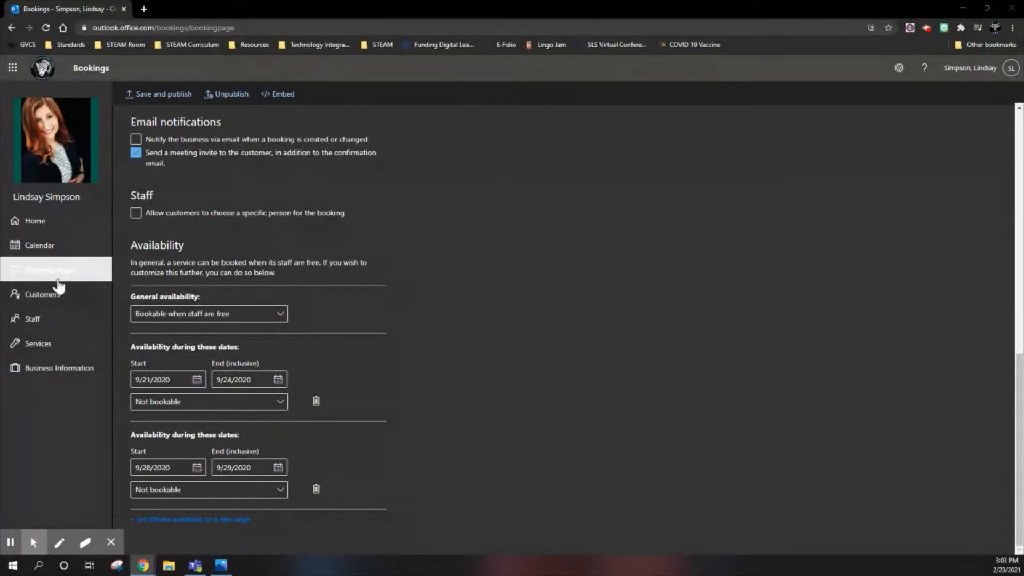
{"action": "scroll", "coordinate": [280, 263], "scroll_direction": "up", "scroll_amount": 4}
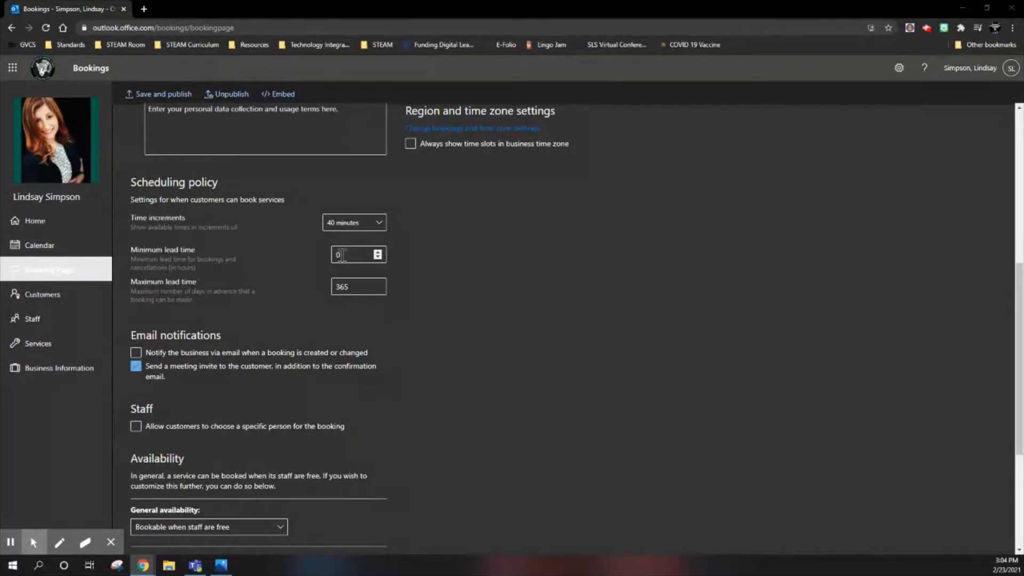
{"action": "scroll", "coordinate": [447, 383], "scroll_direction": "down", "scroll_amount": 2}
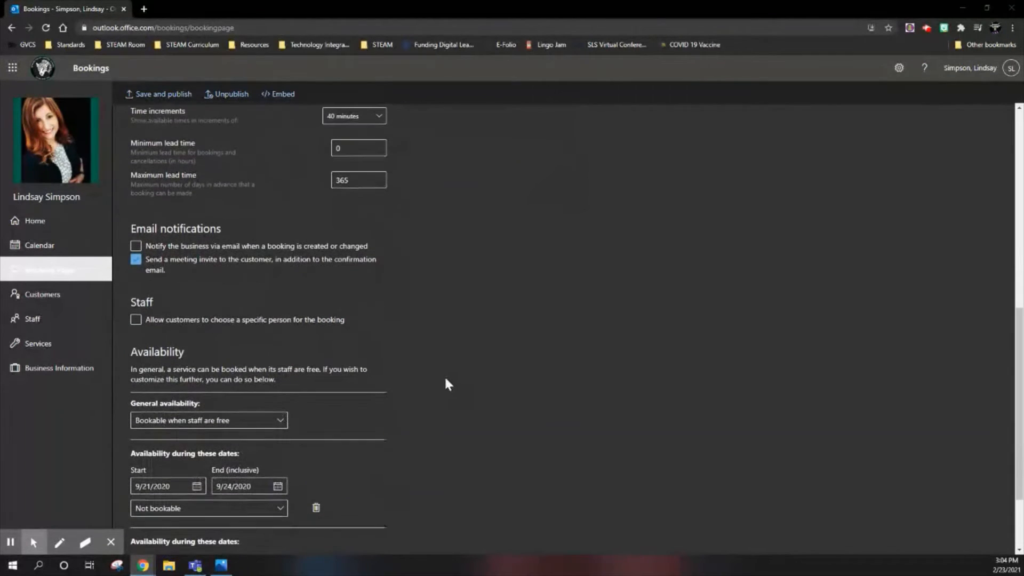
{"action": "scroll", "coordinate": [238, 299], "scroll_direction": "down", "scroll_amount": 1}
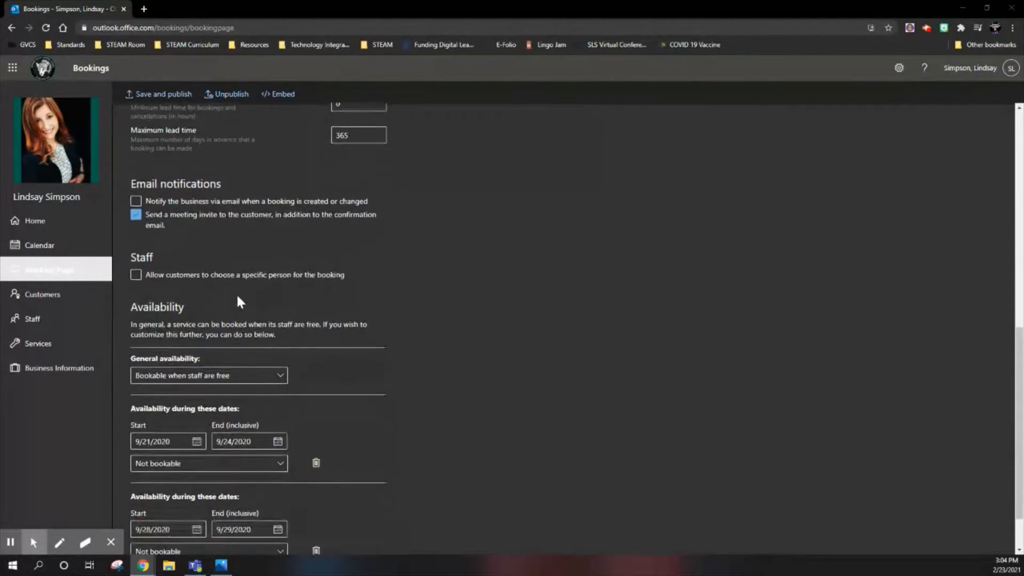
{"action": "scroll", "coordinate": [236, 293], "scroll_direction": "down", "scroll_amount": 1}
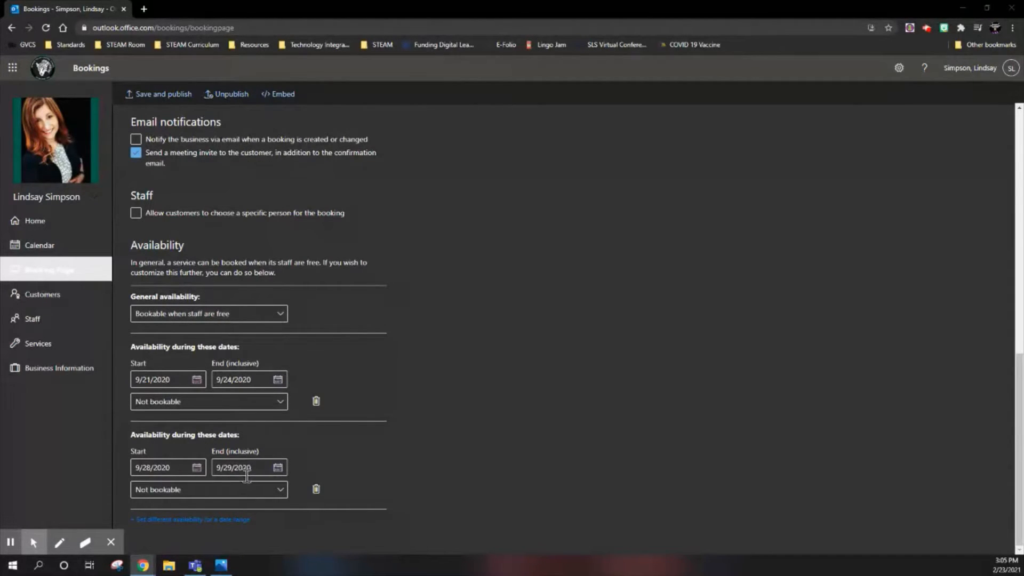
- Add a separate availability date range to the booking page, running from 4/5/2021 to 4/9/2021
{"action": "left_click", "coordinate": [211, 519]}
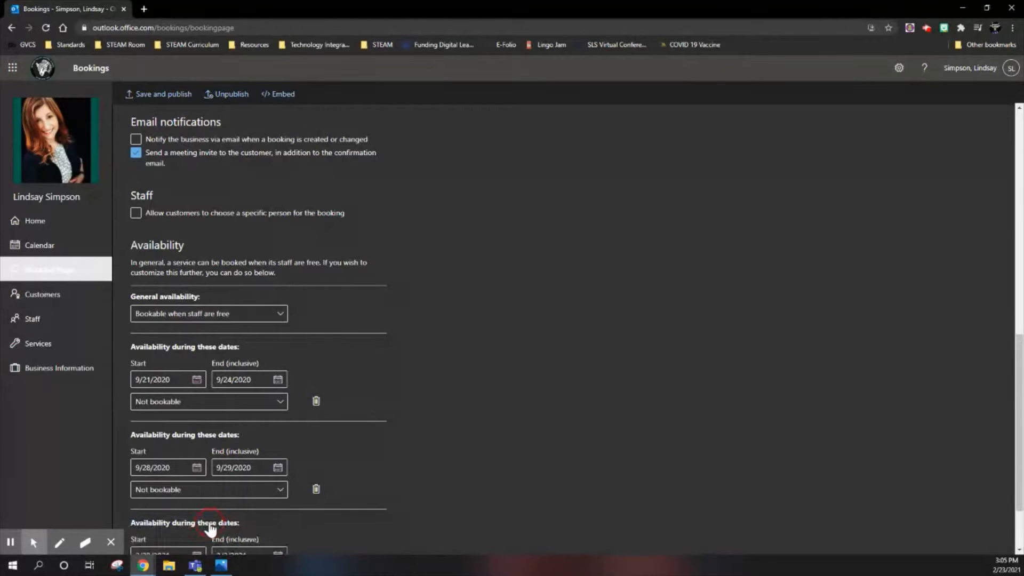
{"action": "scroll", "coordinate": [212, 525], "scroll_direction": "down", "scroll_amount": 2}
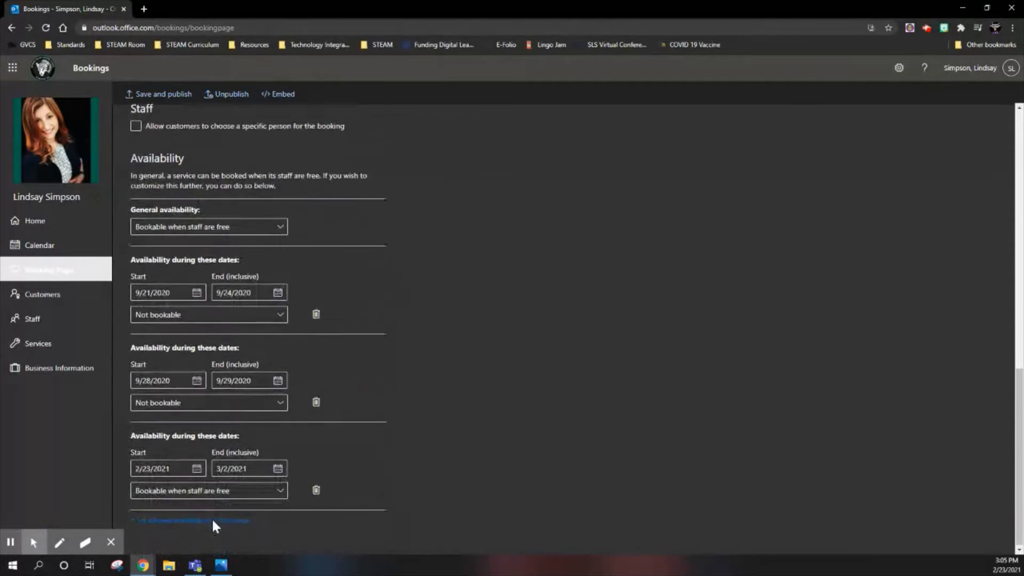
{"action": "left_click", "coordinate": [196, 468]}
{"action": "left_click", "coordinate": [233, 301]}
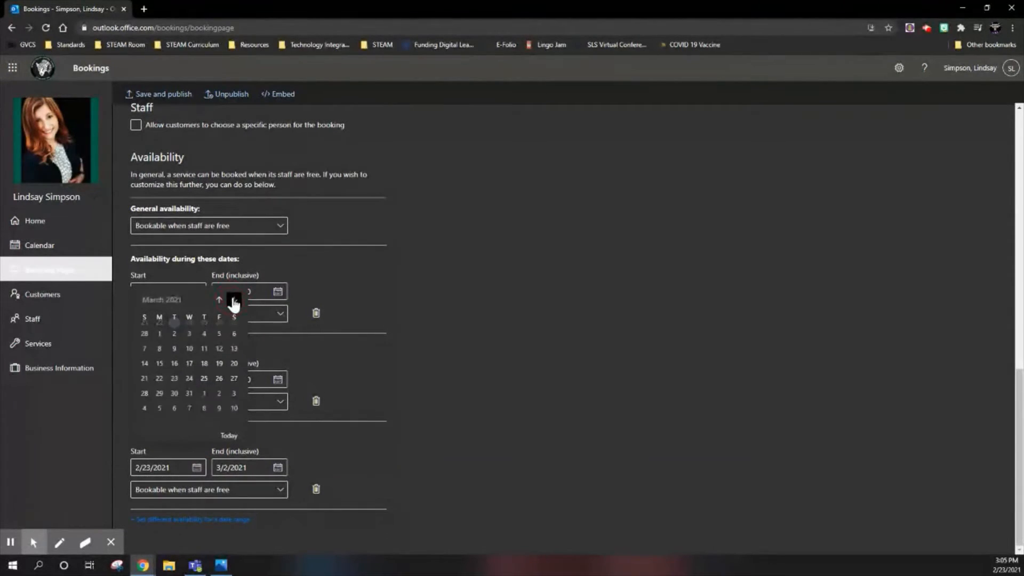
{"action": "left_click", "coordinate": [234, 300]}
{"action": "left_click", "coordinate": [159, 347]}
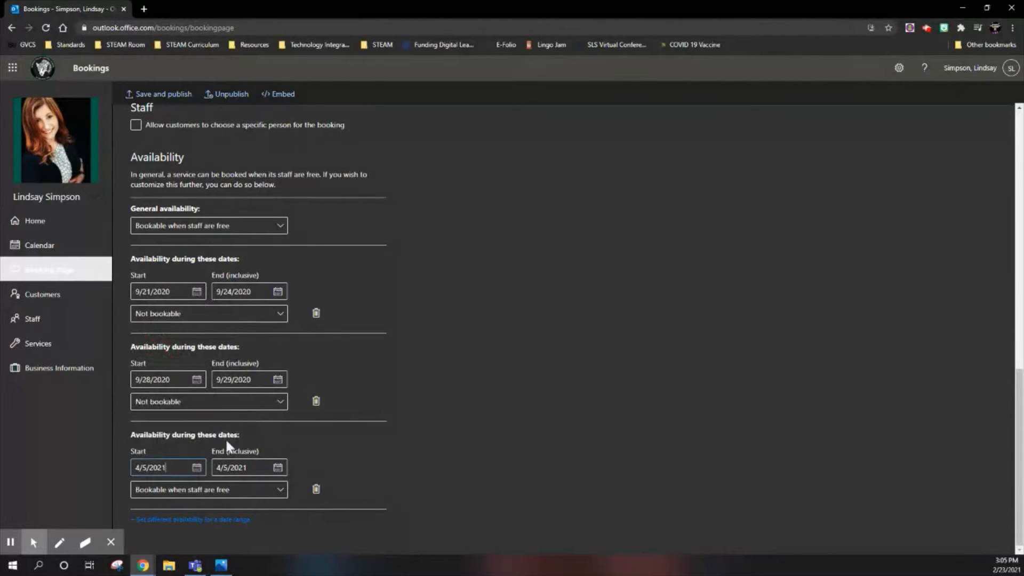
{"action": "left_click", "coordinate": [277, 469]}
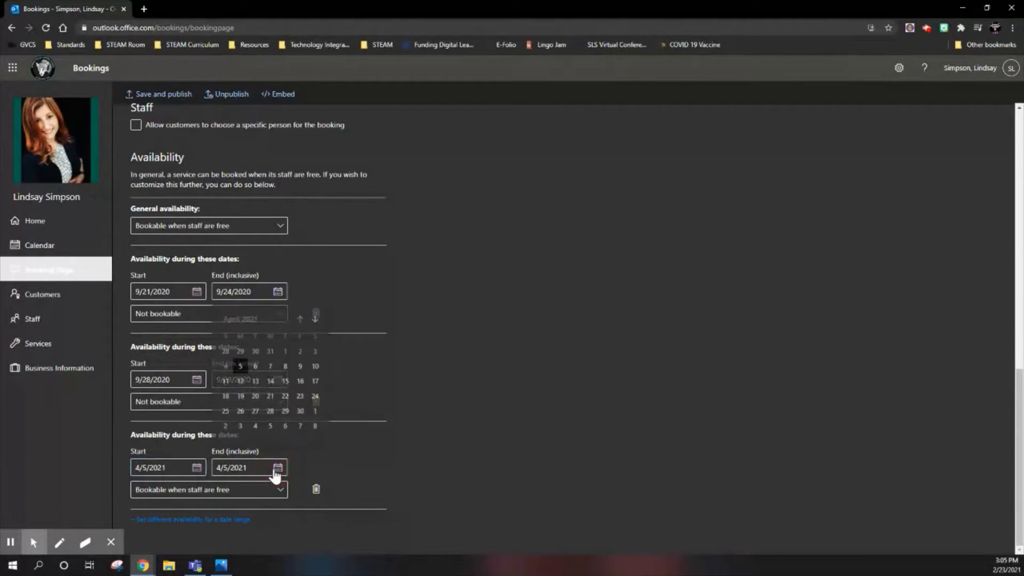
{"action": "left_click", "coordinate": [299, 364]}
- Make the 4/5/2021 to 4/9/2021 range not bookable, and save and publish the booking page changes
{"action": "left_click", "coordinate": [219, 491]}
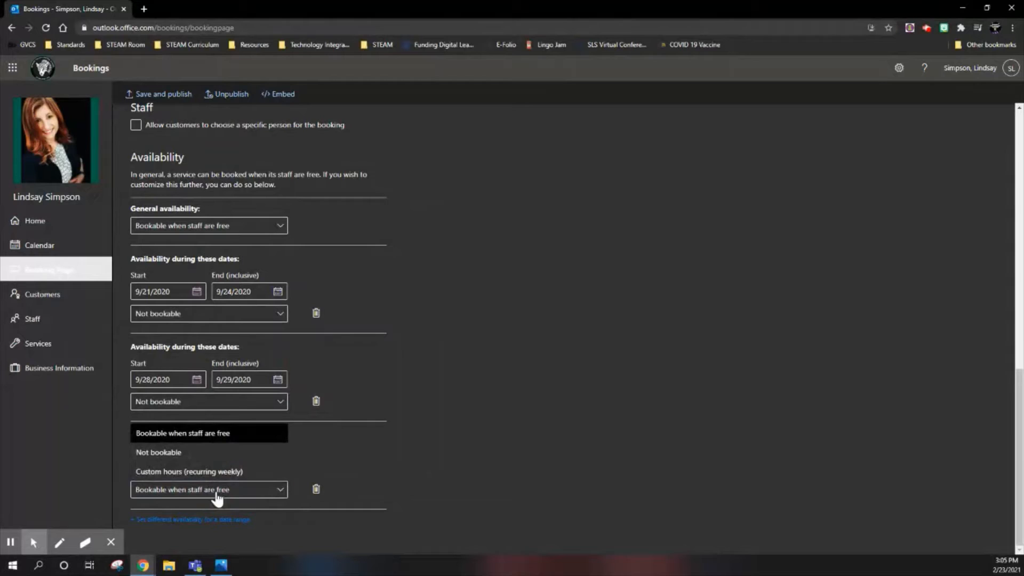
{"action": "left_click", "coordinate": [193, 452]}
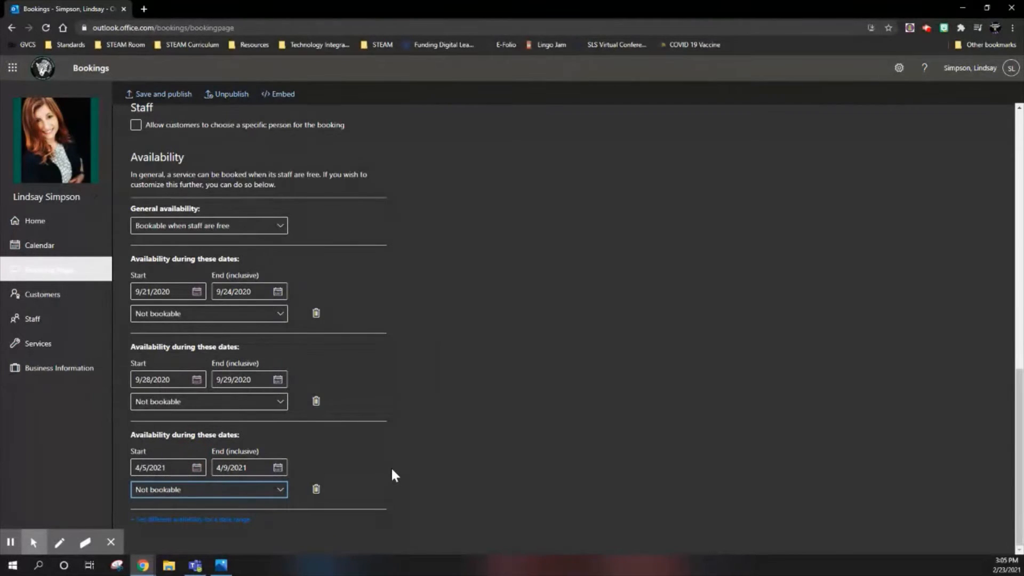
{"action": "left_click", "coordinate": [535, 419]}
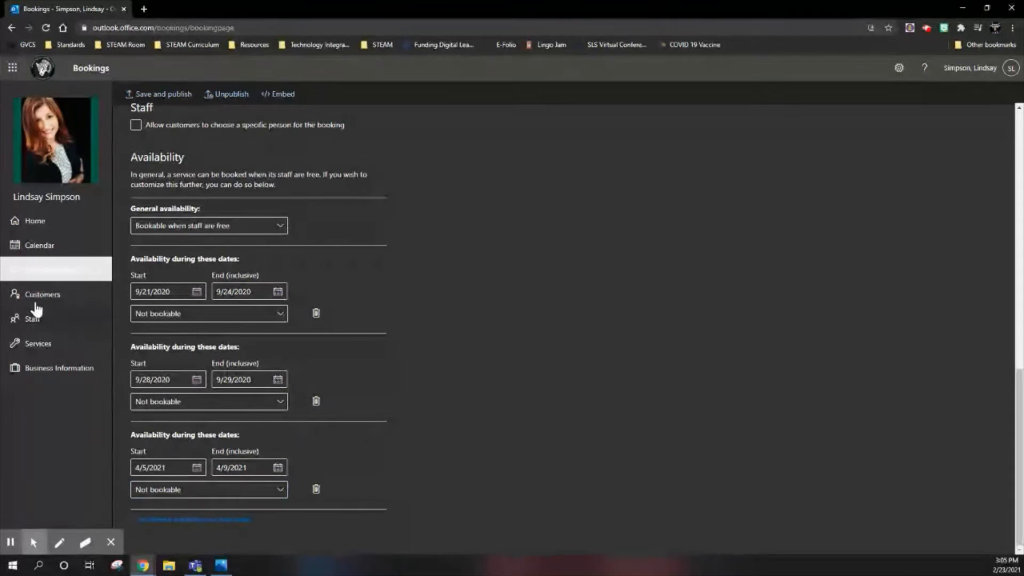
{"action": "left_click", "coordinate": [44, 345]}
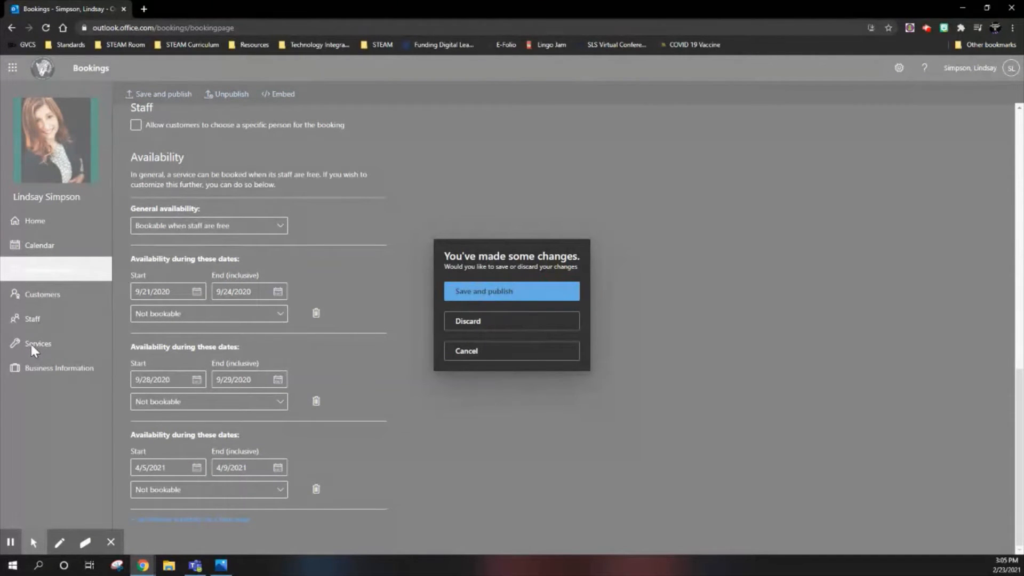
{"action": "left_click", "coordinate": [474, 297]}
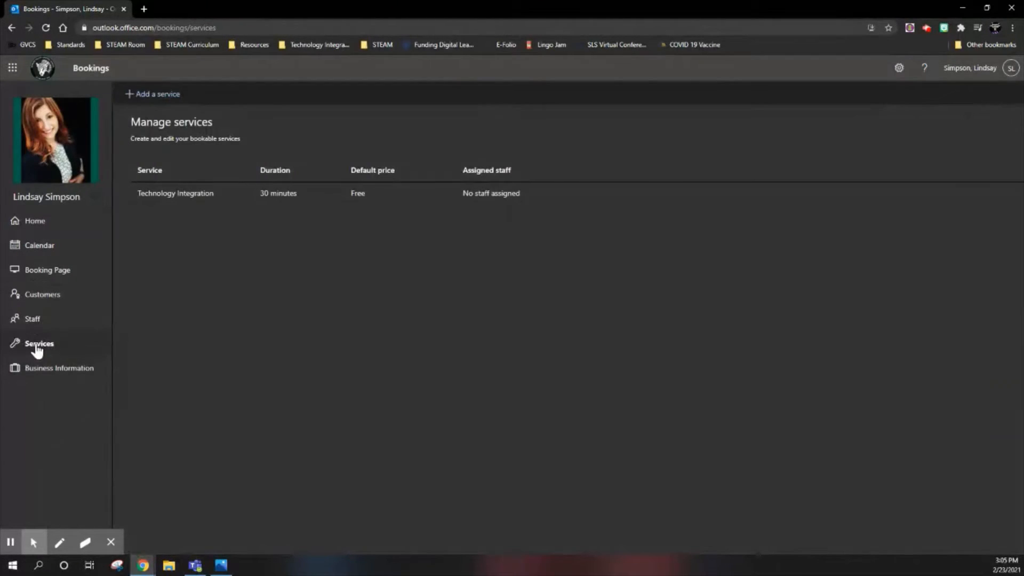
- Open the Technology Integration service and turn on customer buffer time with 5 minutes before each appointment
{"action": "left_click", "coordinate": [39, 345]}
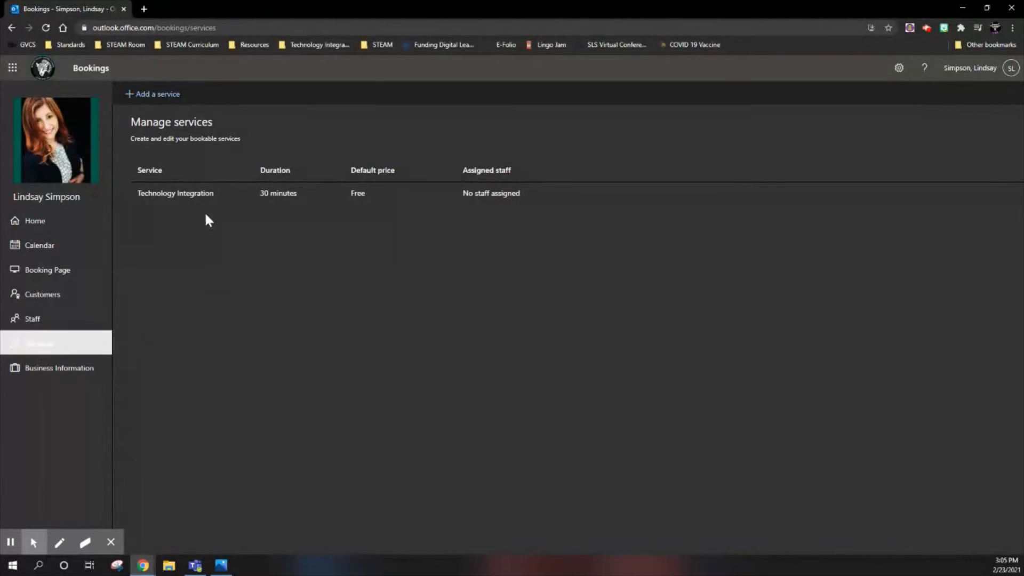
{"action": "left_click", "coordinate": [226, 198]}
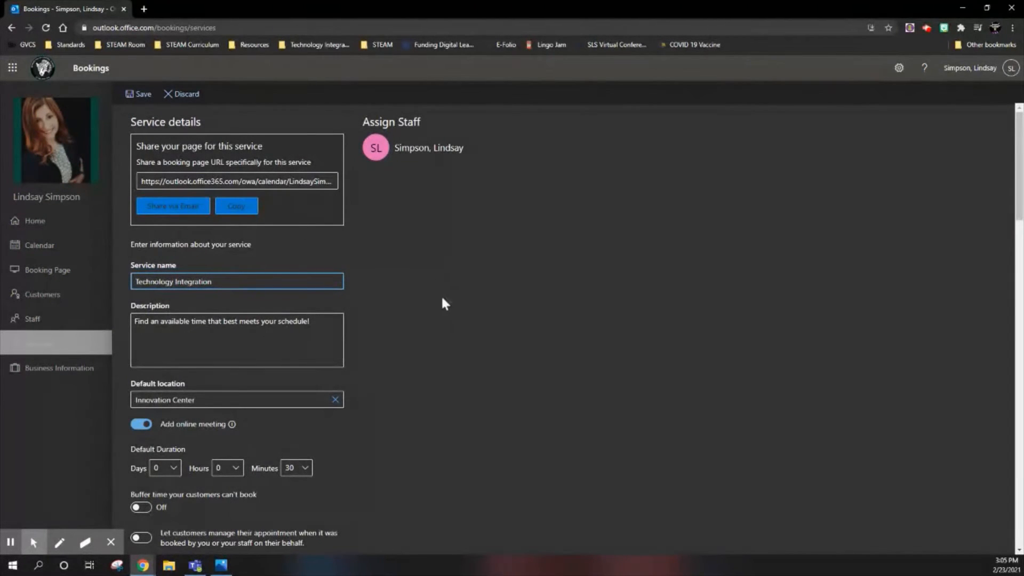
{"action": "scroll", "coordinate": [476, 318], "scroll_direction": "down", "scroll_amount": 2}
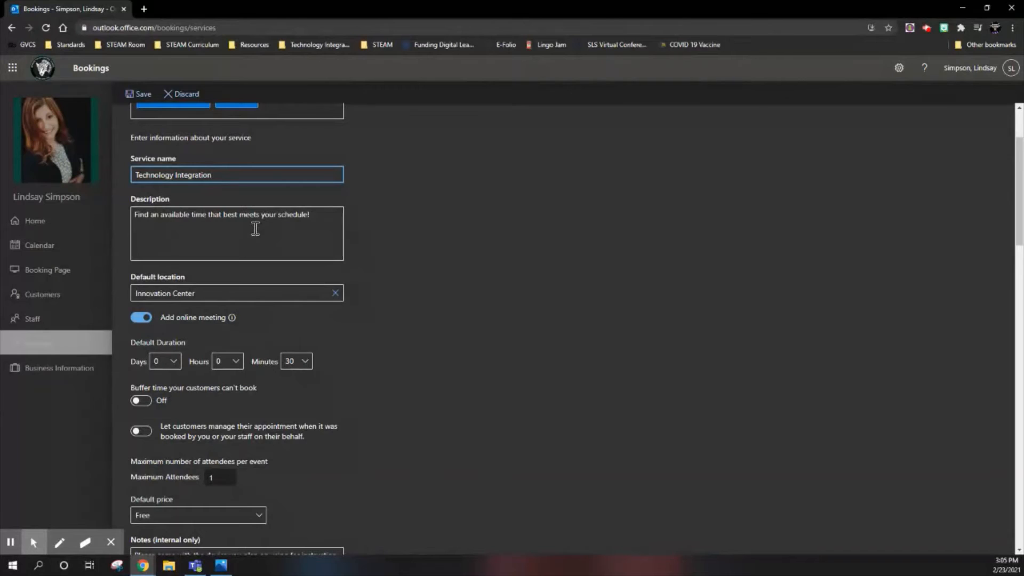
{"action": "scroll", "coordinate": [255, 228], "scroll_direction": "down", "scroll_amount": 2}
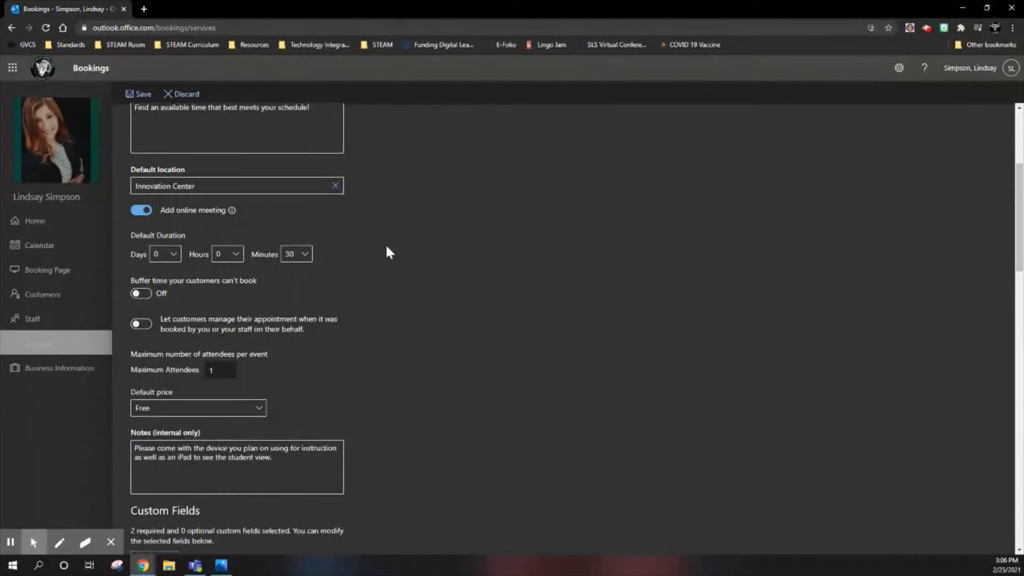
{"action": "scroll", "coordinate": [289, 207], "scroll_direction": "down", "scroll_amount": 2}
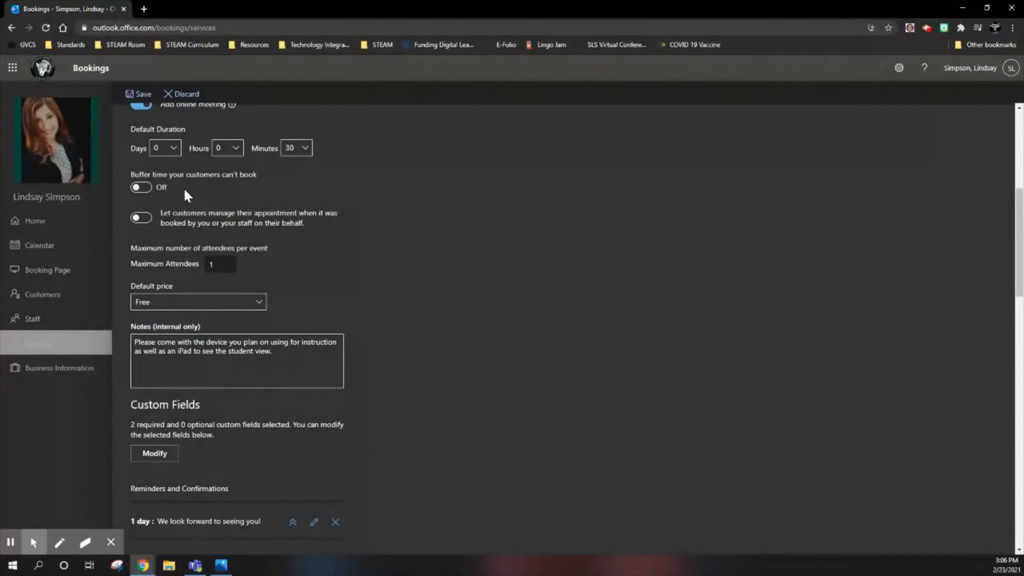
{"action": "left_click", "coordinate": [137, 187]}
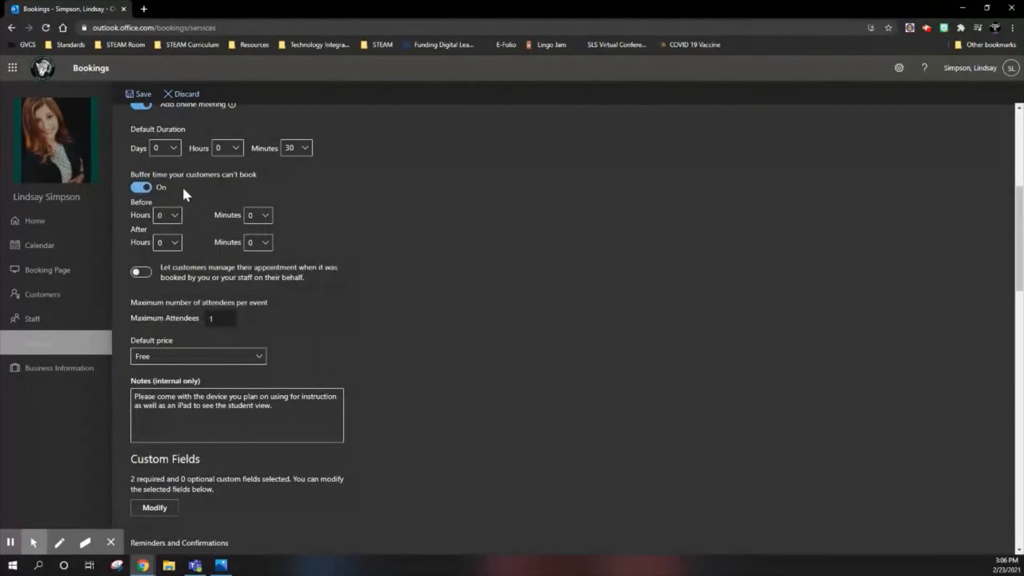
{"action": "left_click", "coordinate": [262, 216]}
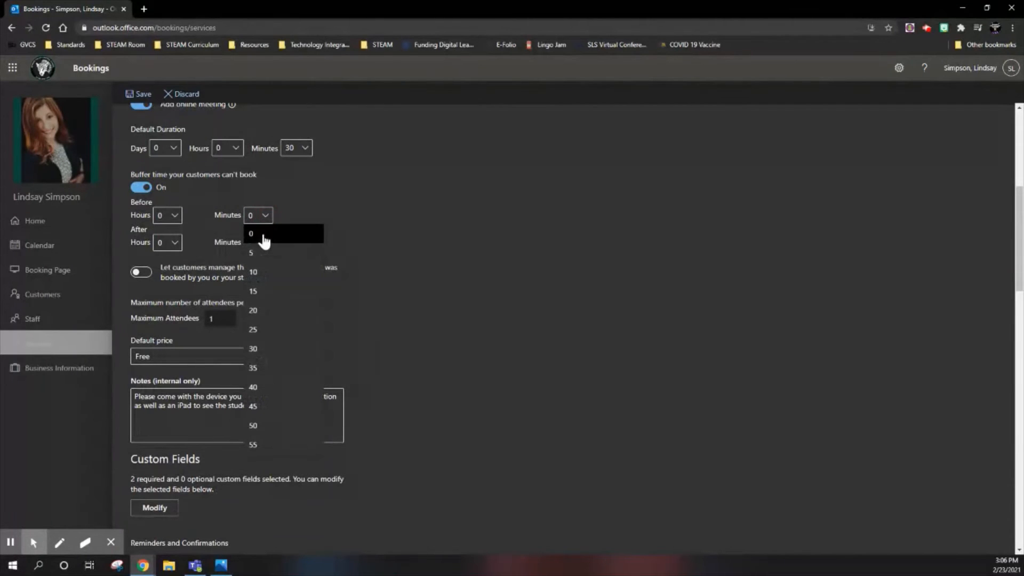
{"action": "left_click", "coordinate": [263, 251]}
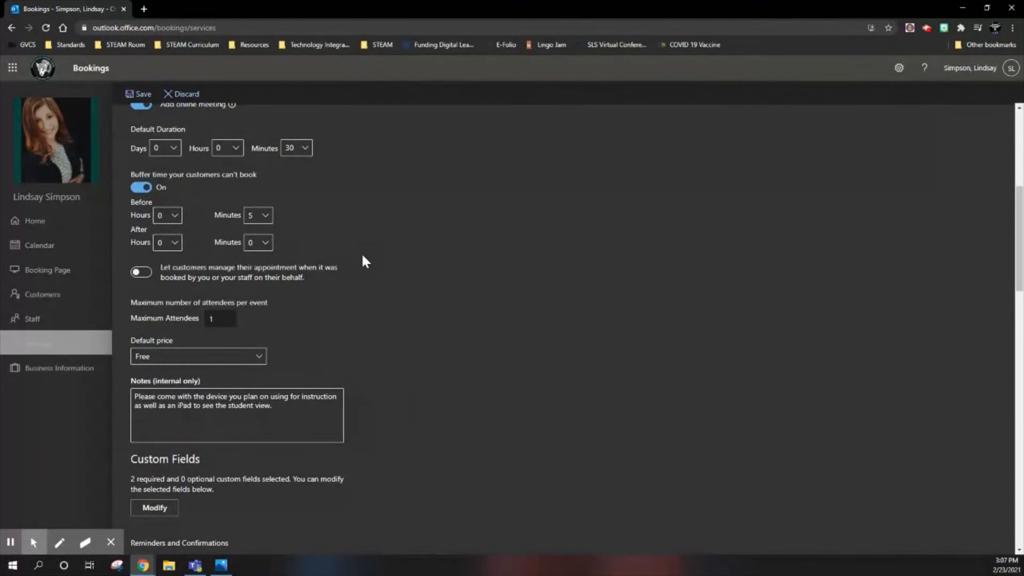
- Review the service's notes, reminders, publishing options, scheduling policy and availability, and save the service
{"action": "scroll", "coordinate": [362, 256], "scroll_direction": "down", "scroll_amount": 3}
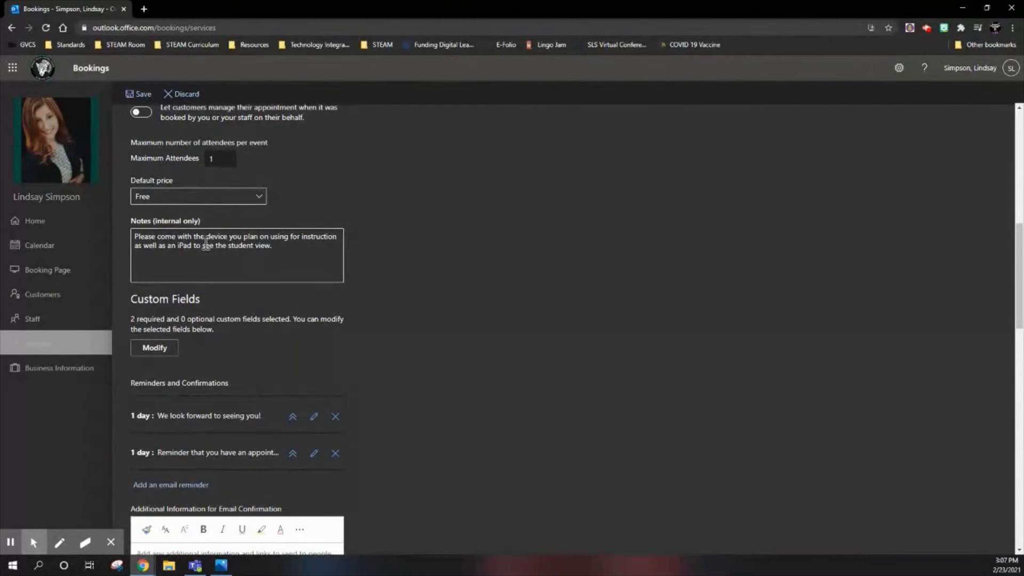
{"action": "scroll", "coordinate": [256, 350], "scroll_direction": "down", "scroll_amount": 4}
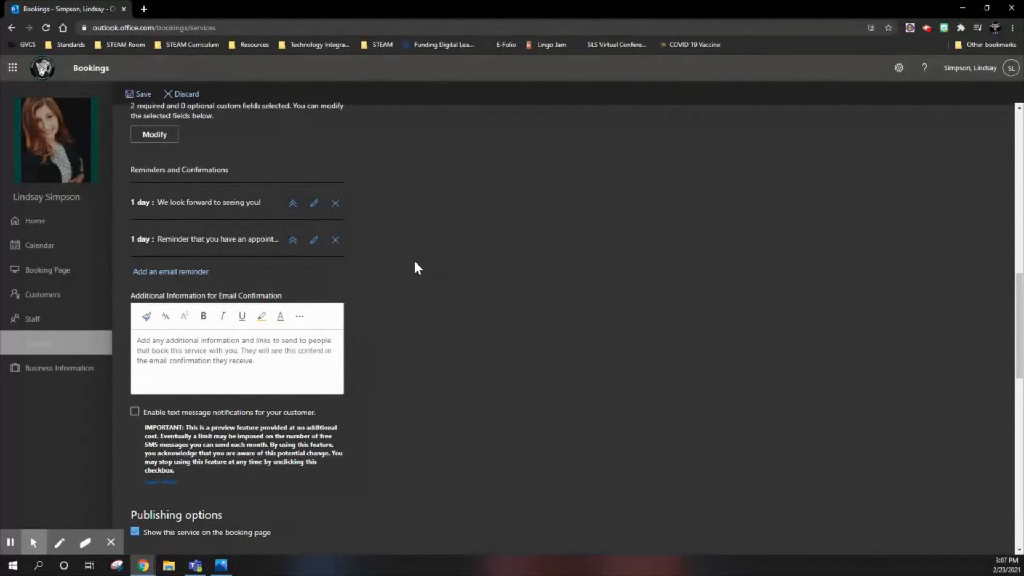
{"action": "scroll", "coordinate": [415, 262], "scroll_direction": "down", "scroll_amount": 4}
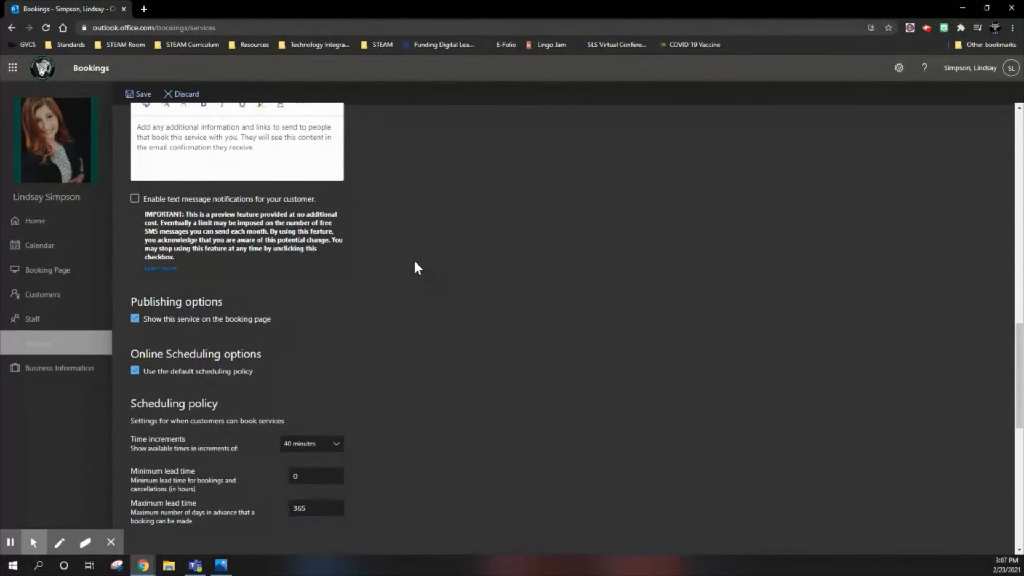
{"action": "scroll", "coordinate": [416, 264], "scroll_direction": "down", "scroll_amount": 4}
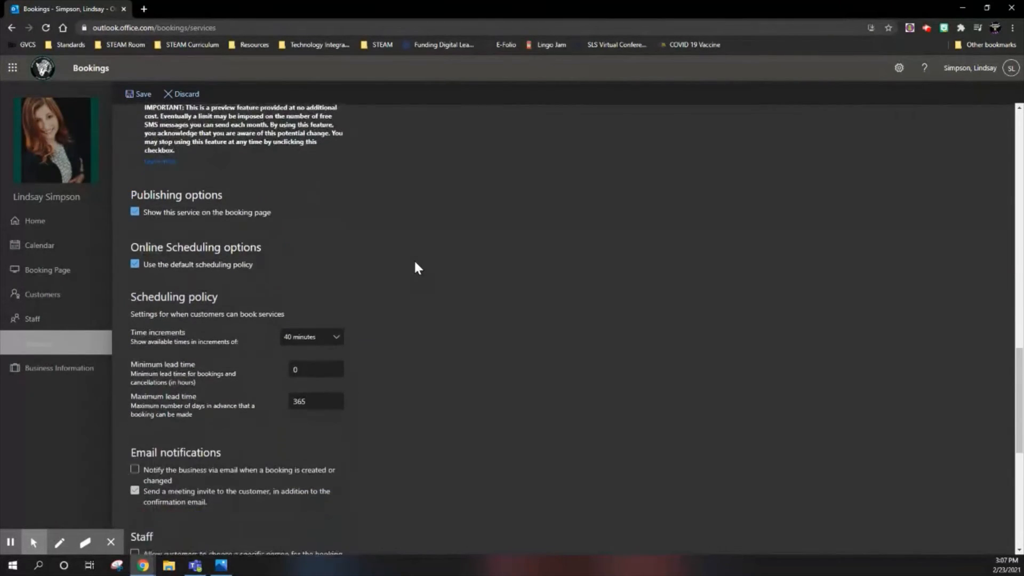
{"action": "scroll", "coordinate": [415, 263], "scroll_direction": "down", "scroll_amount": 1}
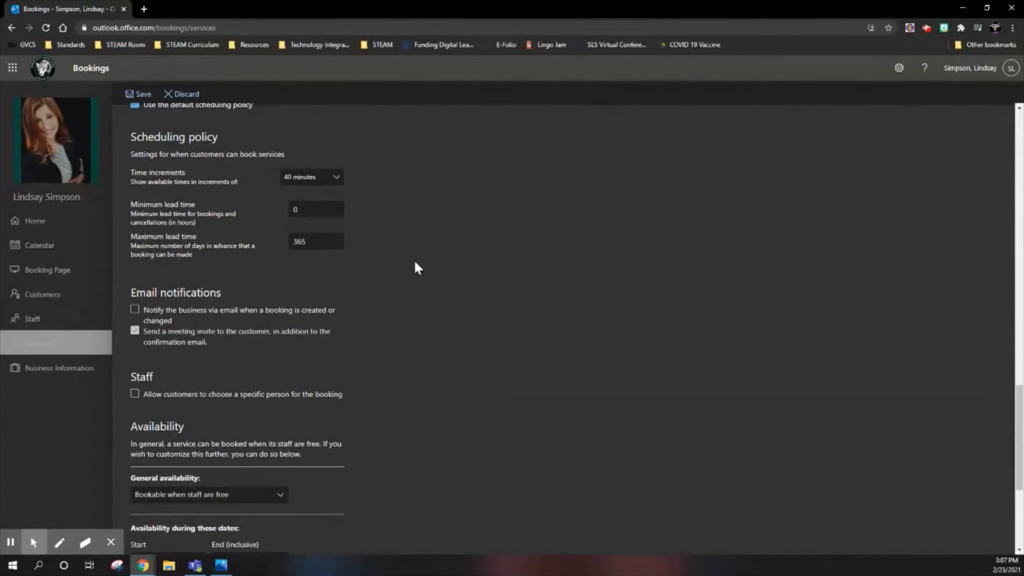
{"action": "scroll", "coordinate": [415, 264], "scroll_direction": "down", "scroll_amount": 4}
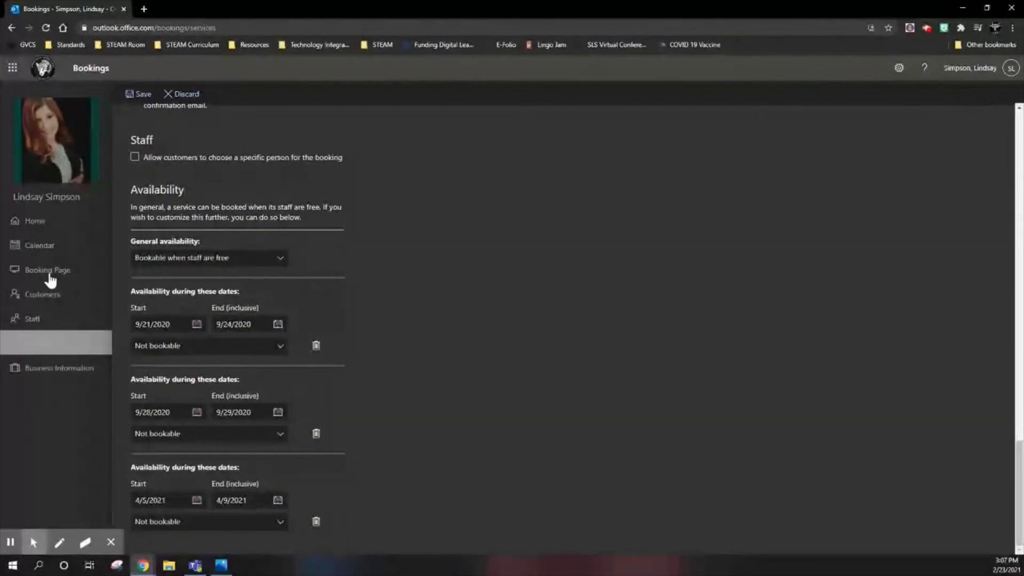
{"action": "left_click", "coordinate": [139, 96]}
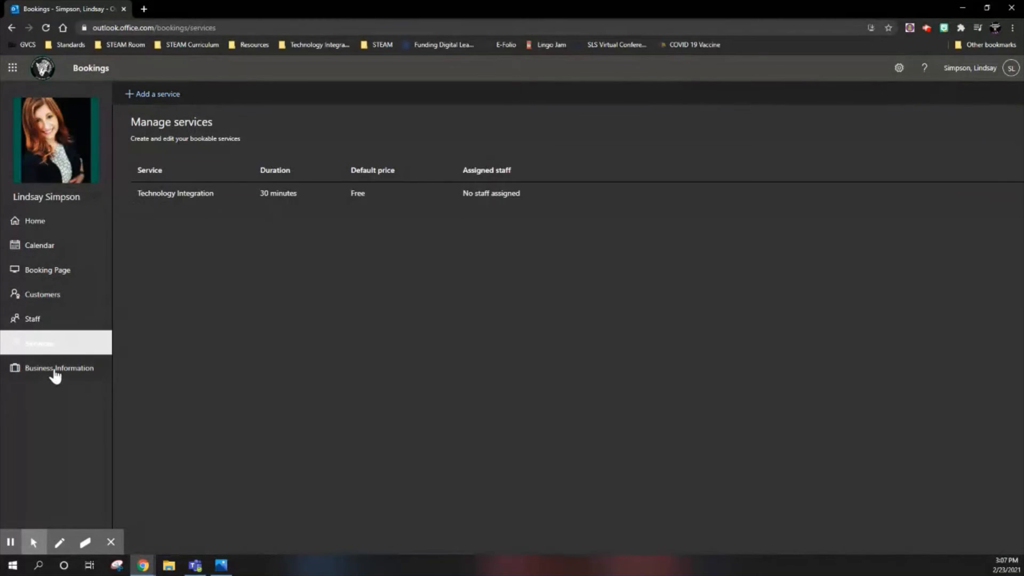
- Save the business information with its contact details and business hours, and return to the booking page settings
{"action": "left_click", "coordinate": [55, 370]}
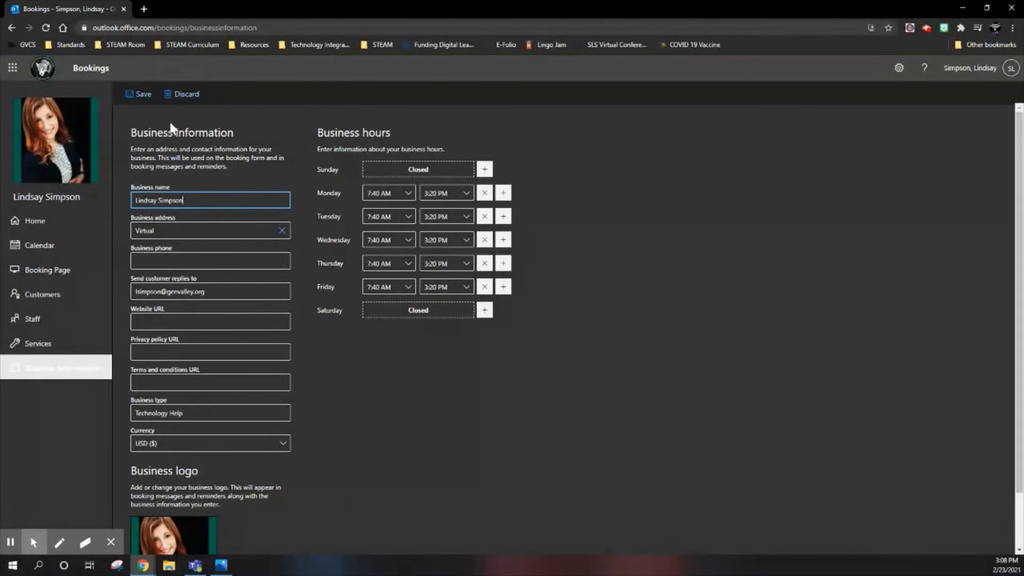
{"action": "left_click", "coordinate": [143, 97]}
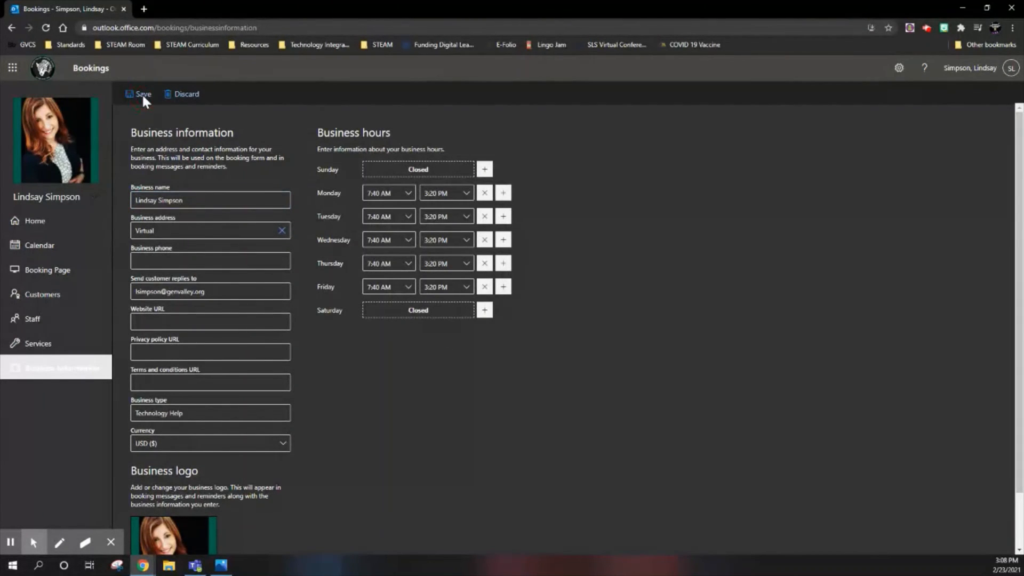
{"action": "left_click", "coordinate": [57, 271]}
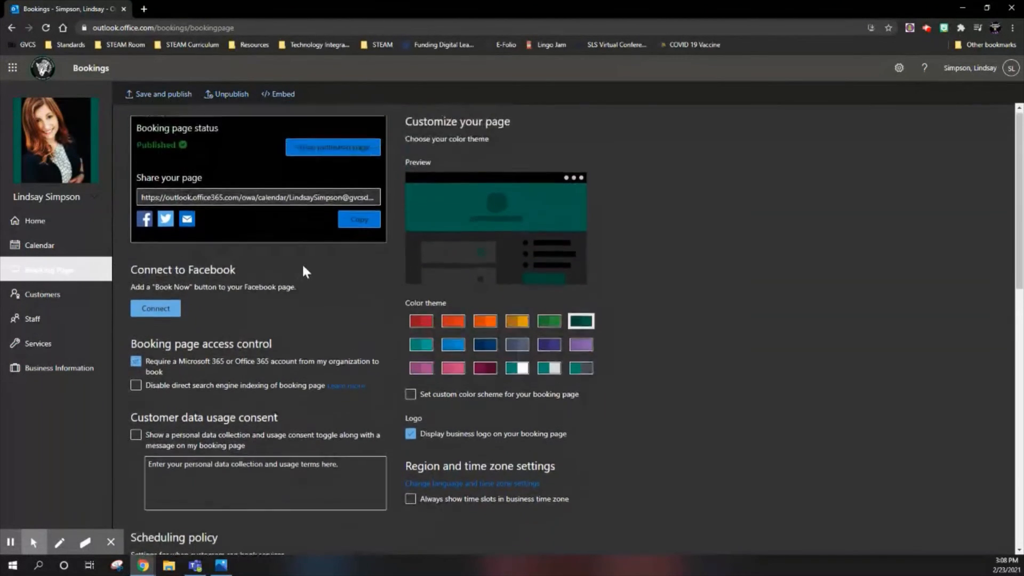
- Open the published booking page, choose the February 26 slot at 7:45 am, and review the customer details and additional information fields
{"action": "left_click", "coordinate": [313, 153]}
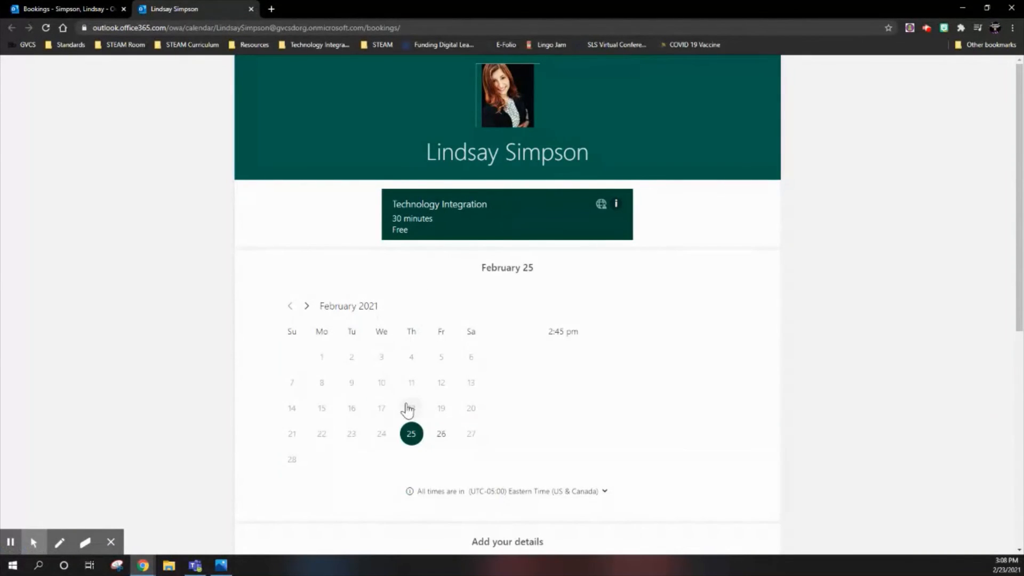
{"action": "left_click", "coordinate": [443, 436]}
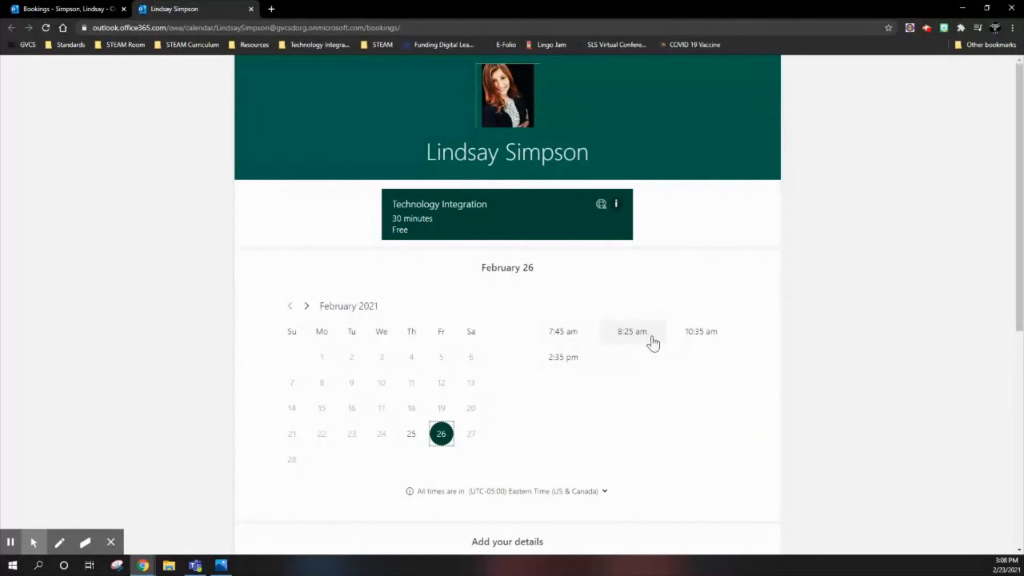
{"action": "left_click", "coordinate": [568, 335]}
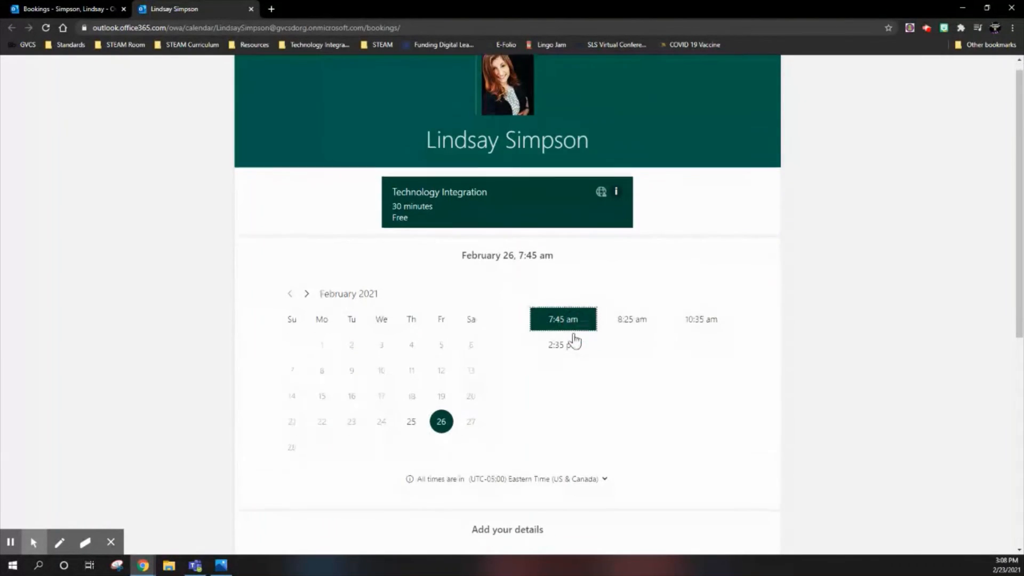
{"action": "scroll", "coordinate": [573, 339], "scroll_direction": "down", "scroll_amount": 5}
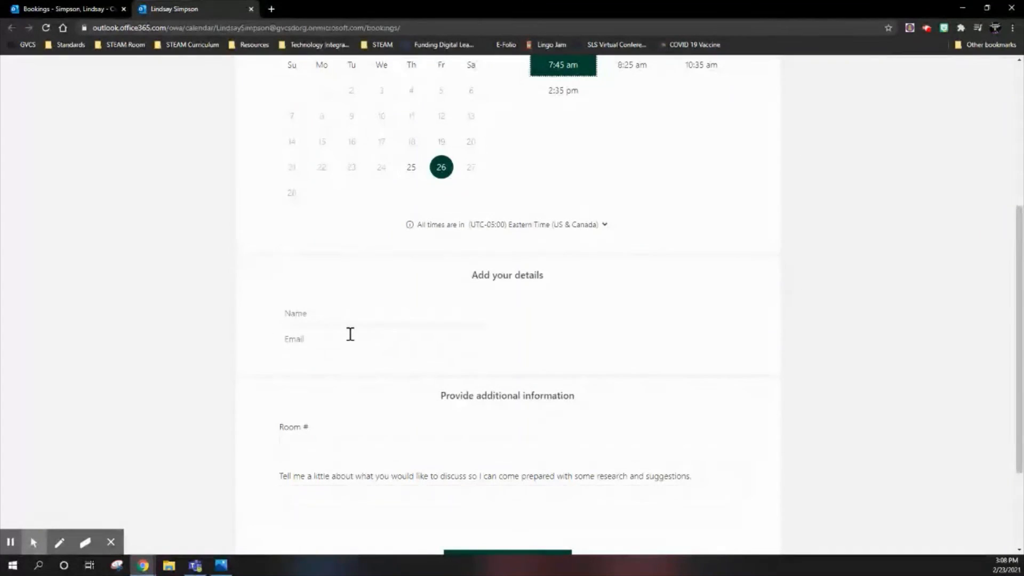
{"action": "scroll", "coordinate": [350, 332], "scroll_direction": "down", "scroll_amount": 1}
{"action": "scroll", "coordinate": [349, 330], "scroll_direction": "down", "scroll_amount": 2}
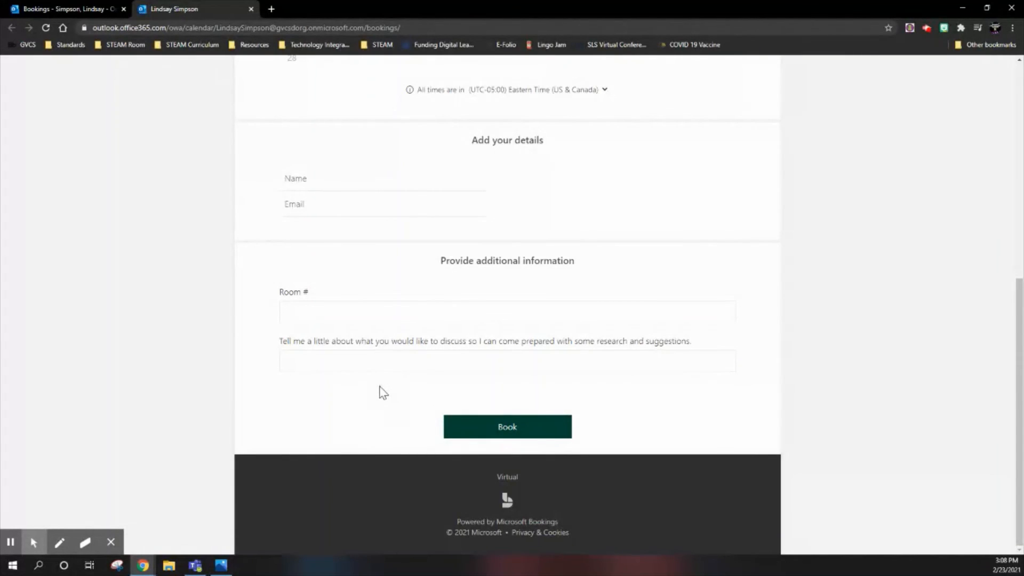
{"action": "scroll", "coordinate": [376, 389], "scroll_direction": "up", "scroll_amount": 8}
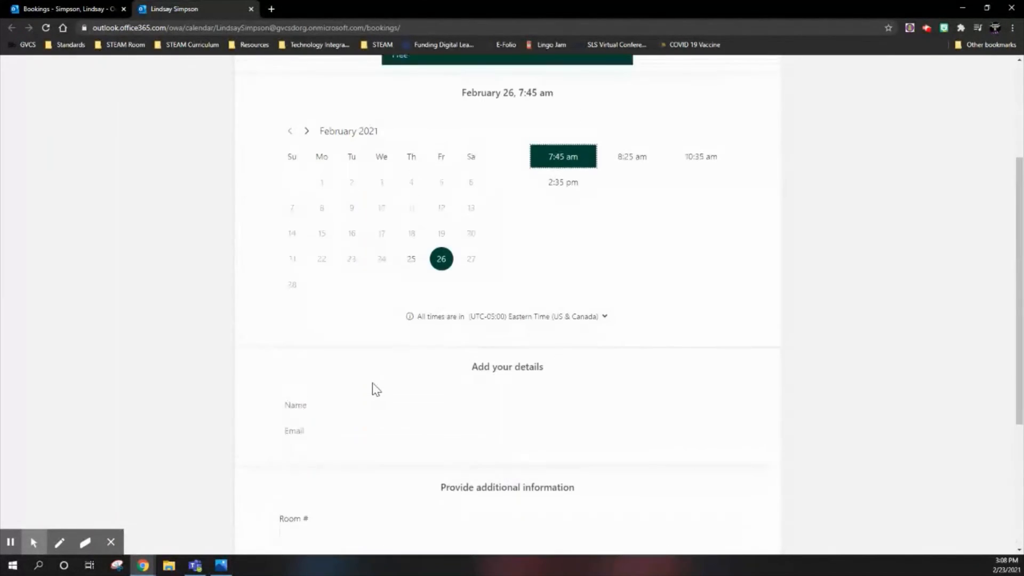